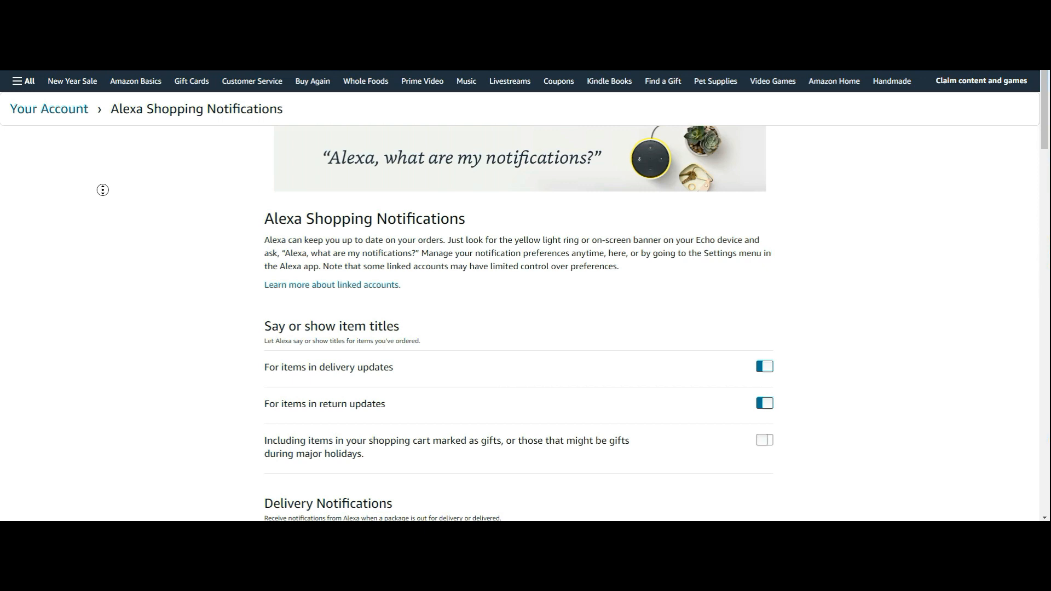
{"action": "scroll", "coordinate": [103, 189], "scroll_direction": "down", "scroll_amount": 1}
{"action": "scroll", "coordinate": [95, 152], "scroll_direction": "up", "scroll_amount": 1}
- Scroll the Alexa Shopping Notifications page down to the Shopping Recommendations section
{"action": "middle_click", "coordinate": [110, 184]}
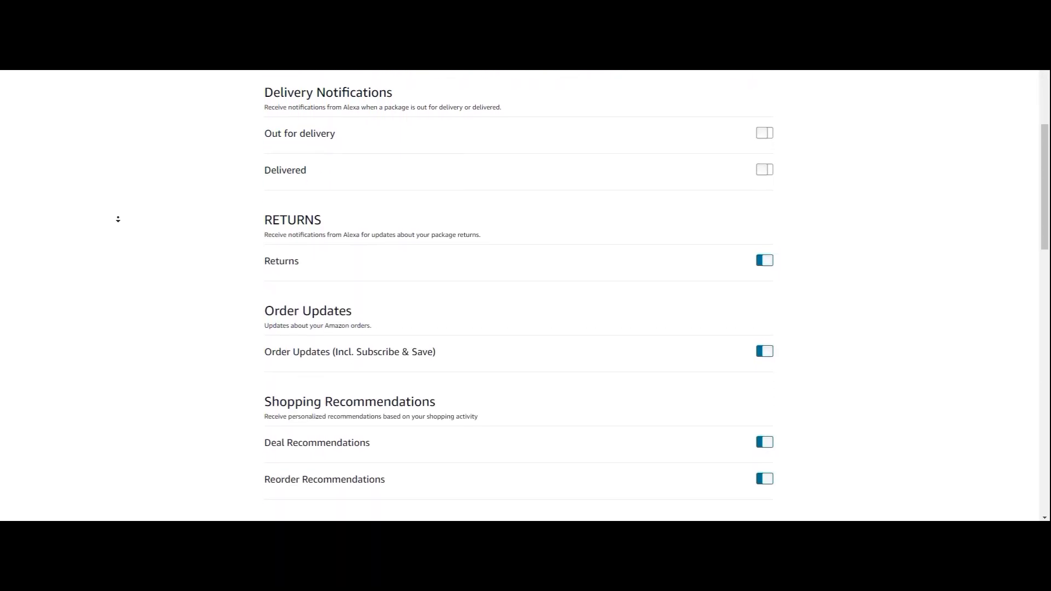
- Switch off Deal Recommendations and Reorder Recommendations notifications, then return to the page top
{"action": "left_click", "coordinate": [117, 219]}
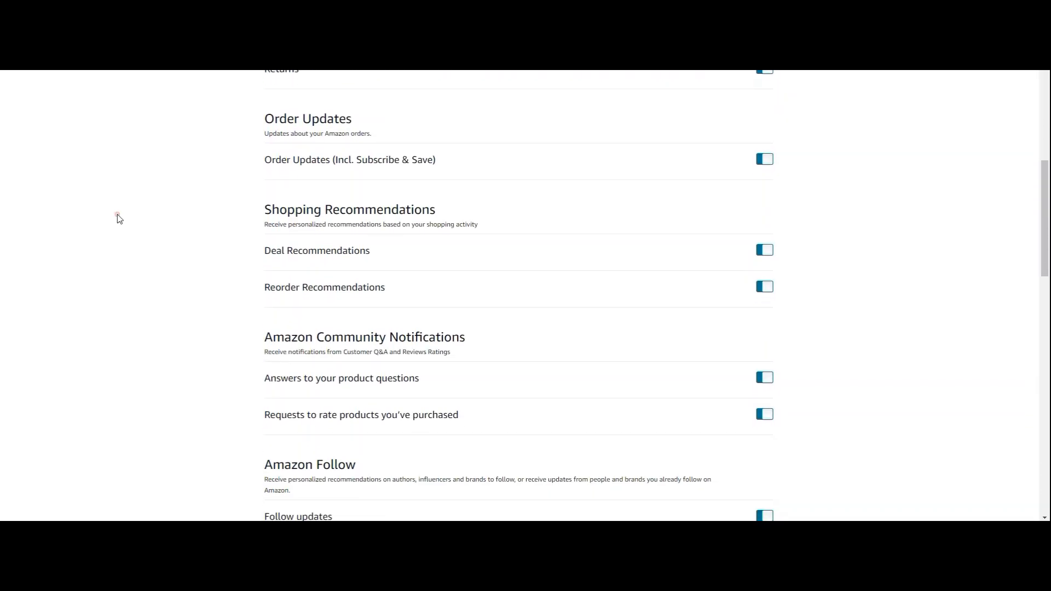
{"action": "left_click", "coordinate": [765, 250]}
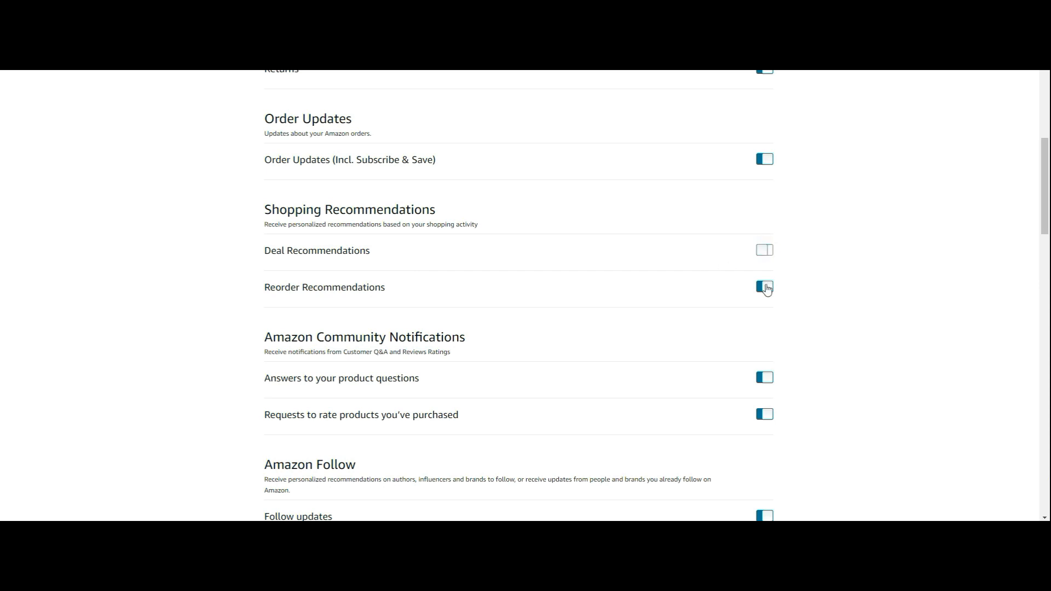
{"action": "left_click", "coordinate": [765, 288]}
{"action": "middle_click", "coordinate": [190, 444]}
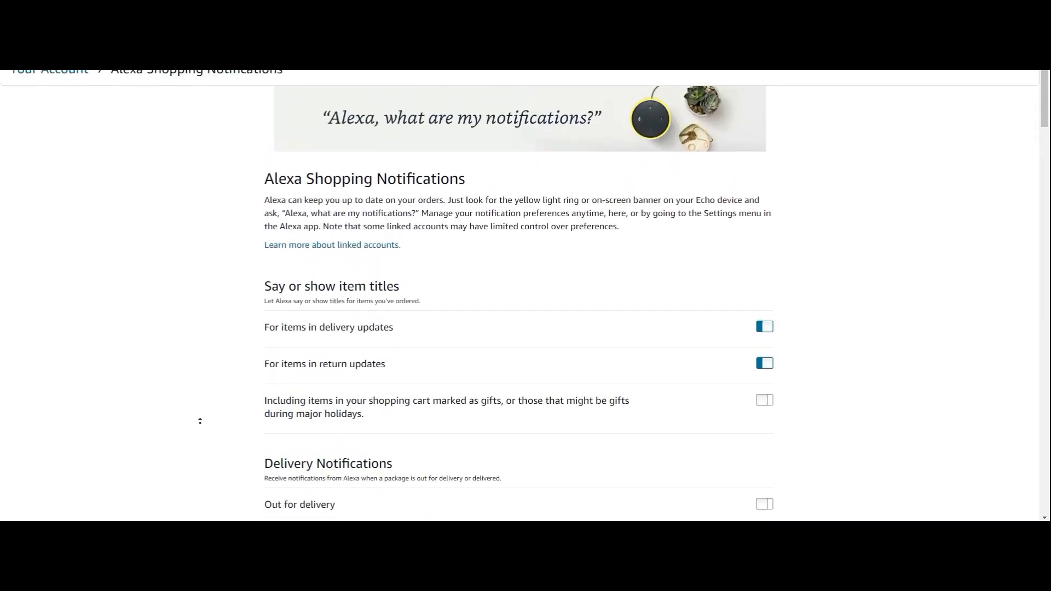
{"action": "left_click", "coordinate": [197, 427]}
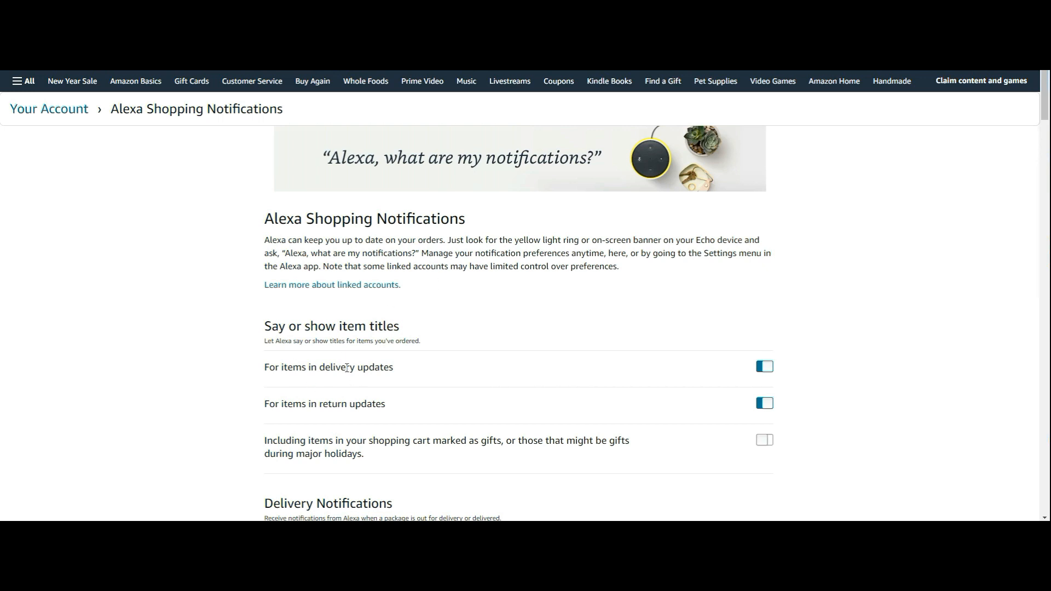
{"action": "scroll", "coordinate": [142, 298], "scroll_direction": "down", "scroll_amount": 3}
{"action": "scroll", "coordinate": [146, 315], "scroll_direction": "down", "scroll_amount": 3}
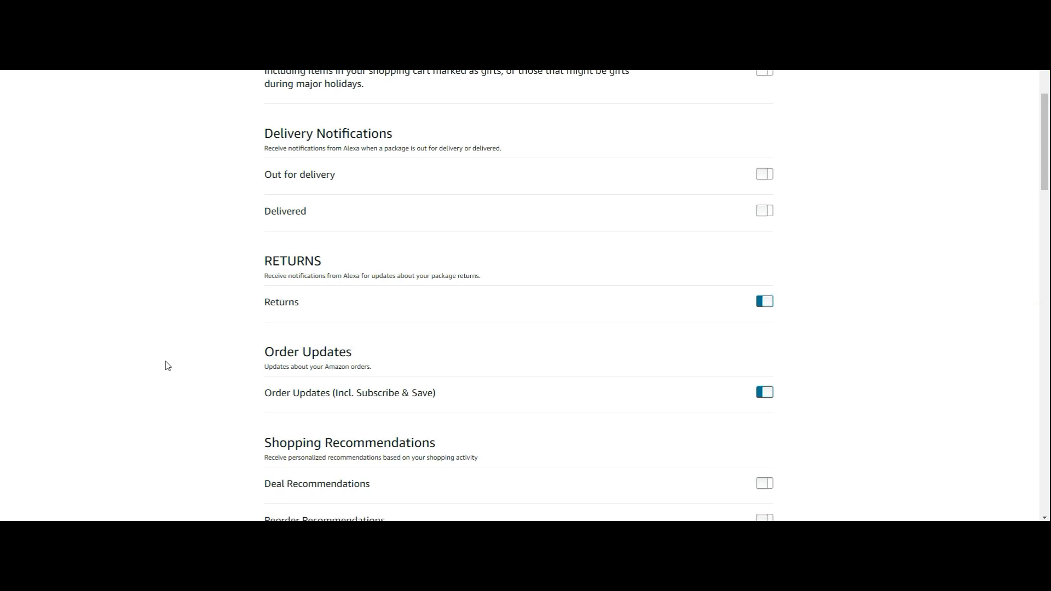
{"action": "scroll", "coordinate": [167, 365], "scroll_direction": "up", "scroll_amount": 3}
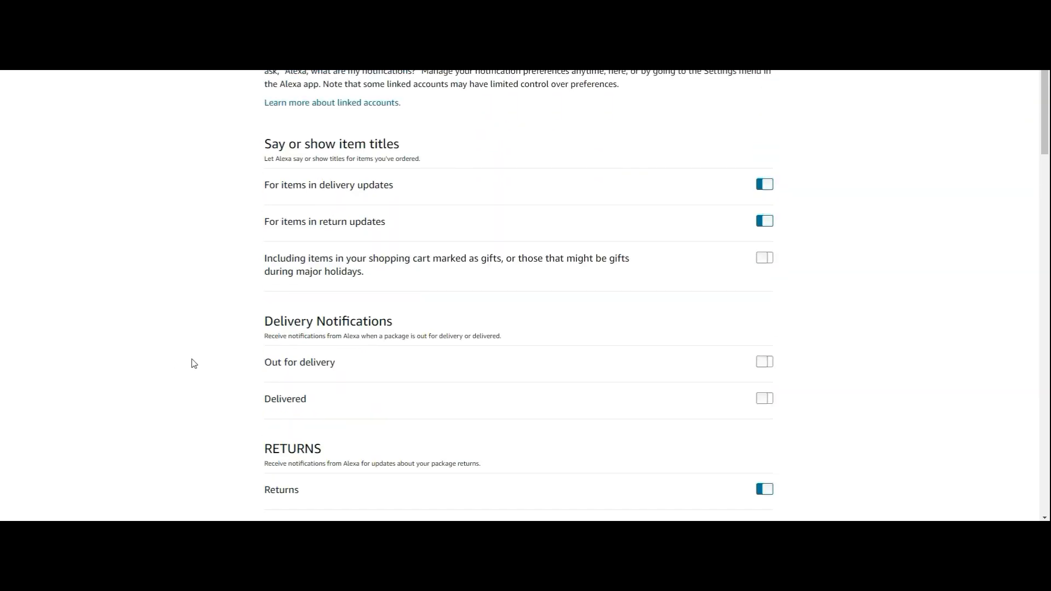
{"action": "scroll", "coordinate": [167, 402], "scroll_direction": "down", "scroll_amount": 5}
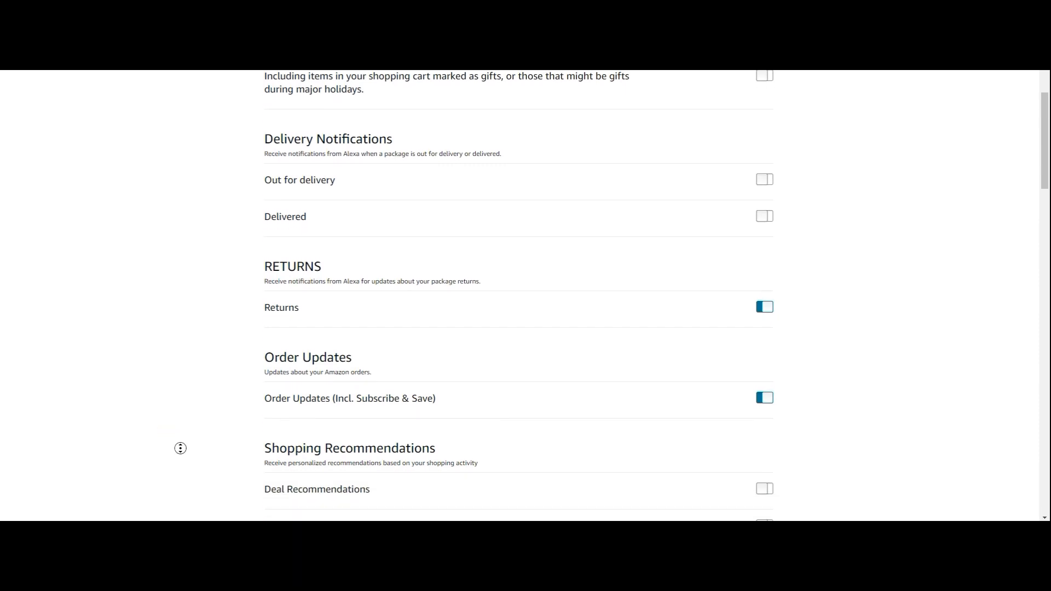
{"action": "scroll", "coordinate": [183, 447], "scroll_direction": "down", "scroll_amount": 3}
{"action": "scroll", "coordinate": [183, 463], "scroll_direction": "down", "scroll_amount": 3}
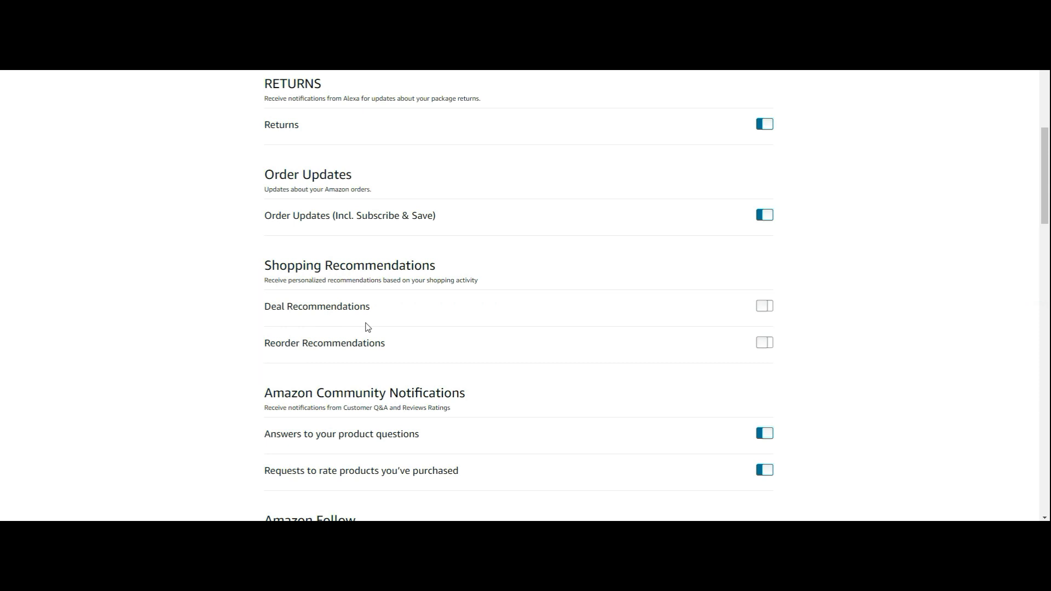
{"action": "middle_click", "coordinate": [215, 392]}
{"action": "left_click", "coordinate": [216, 393]}
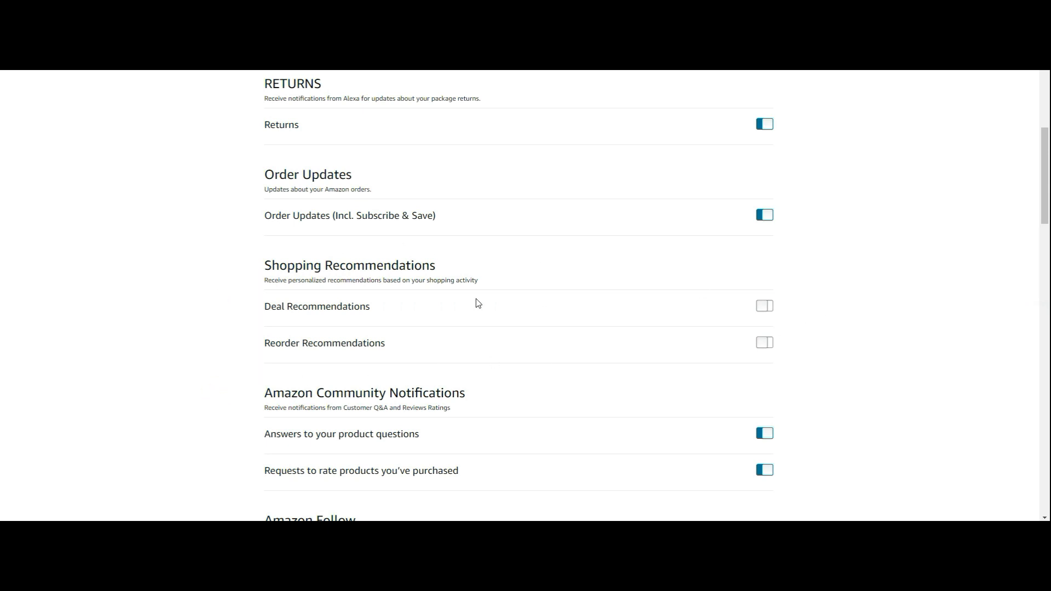